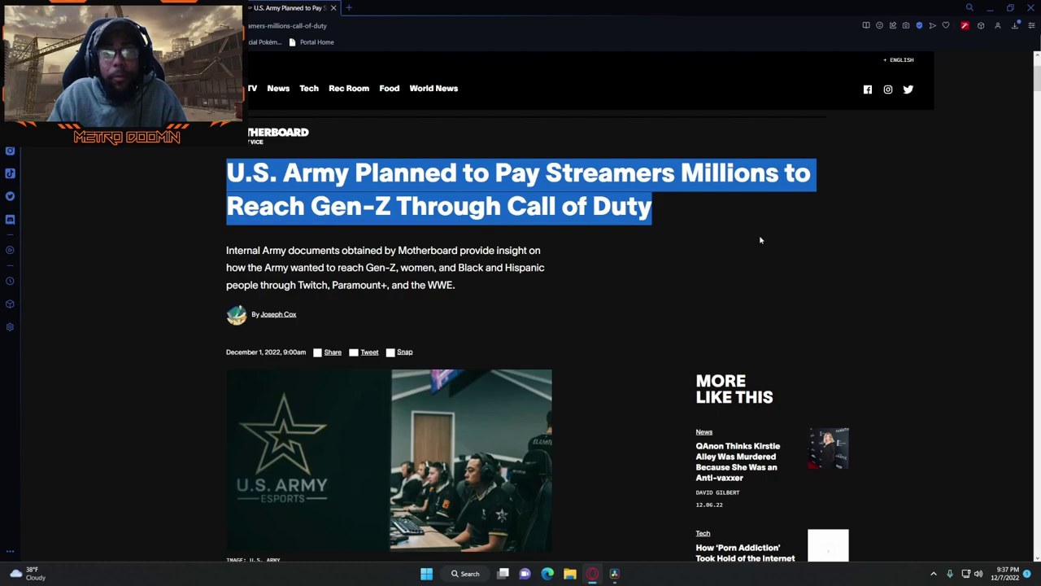
Step: Clear the headline highlight and read the opening paragraphs on Army esports sponsorships and halted Activision spending
scroll(621, 280, down, 5)
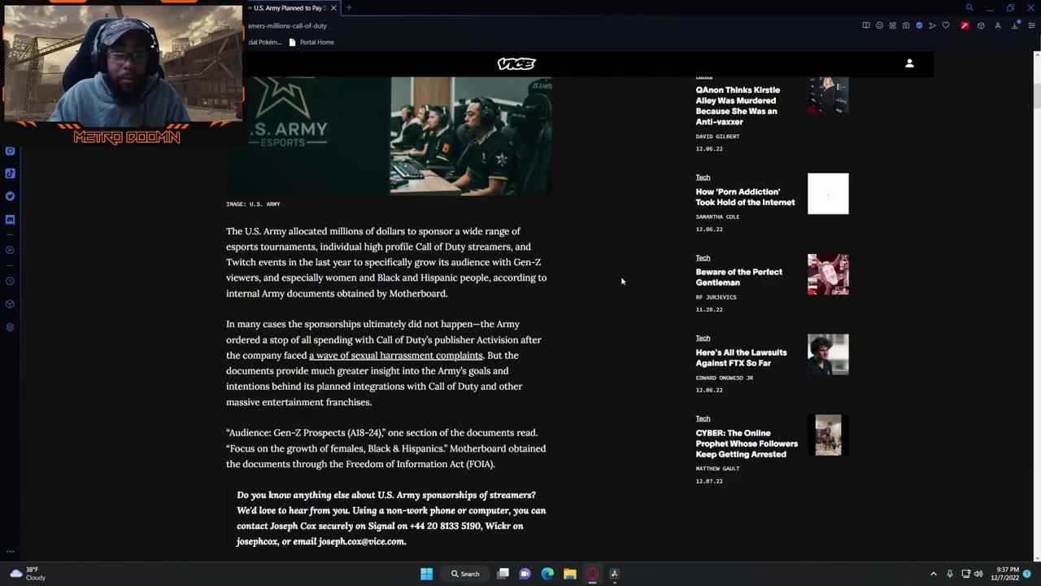
scroll(635, 269, up, 5)
click(640, 477)
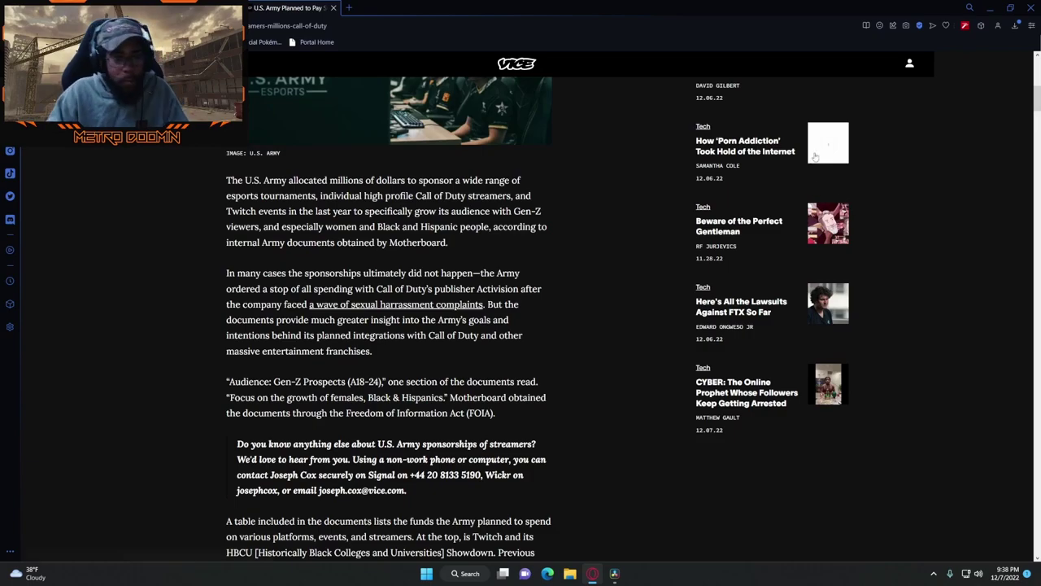
Step: Scroll to the Enlisted - Compo 1 table showing $1 million for HBCU Showdown
scroll(611, 196, down, 3)
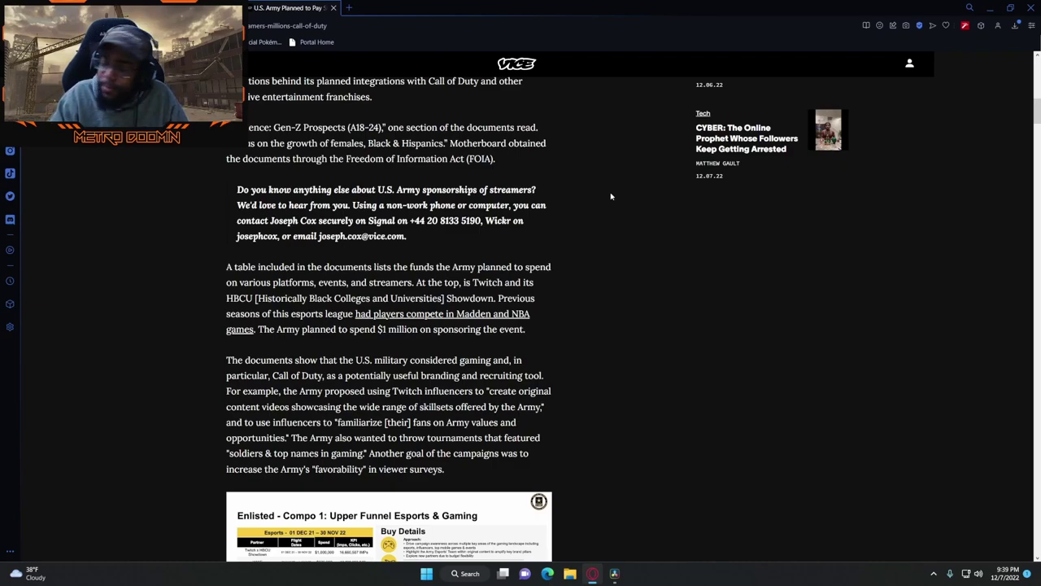
scroll(709, 224, down, 2)
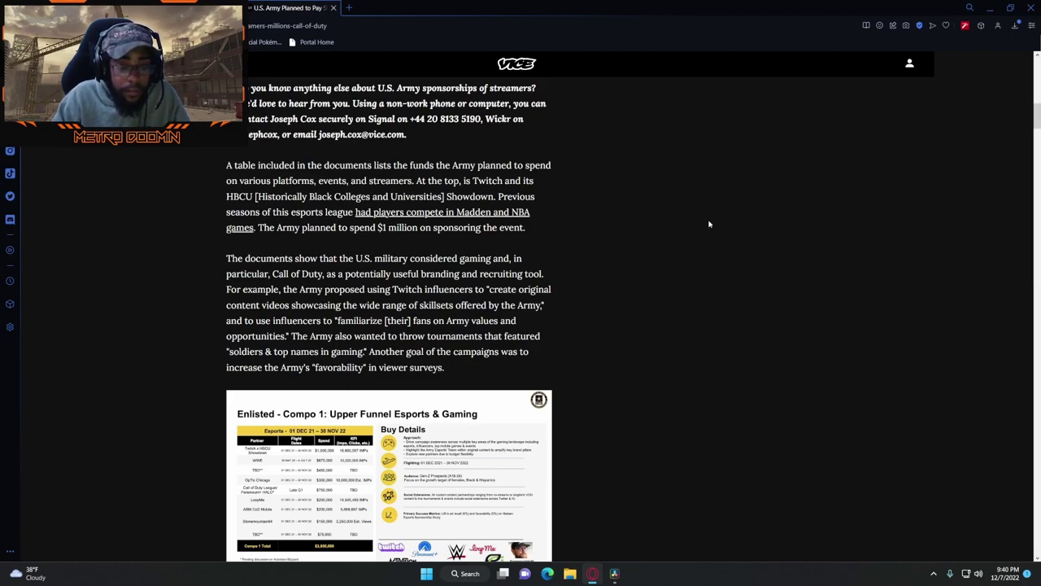
Step: Read on to the $150,000 Warzone streamer paragraph and the Call of Duty League slide
scroll(697, 205, down, 7)
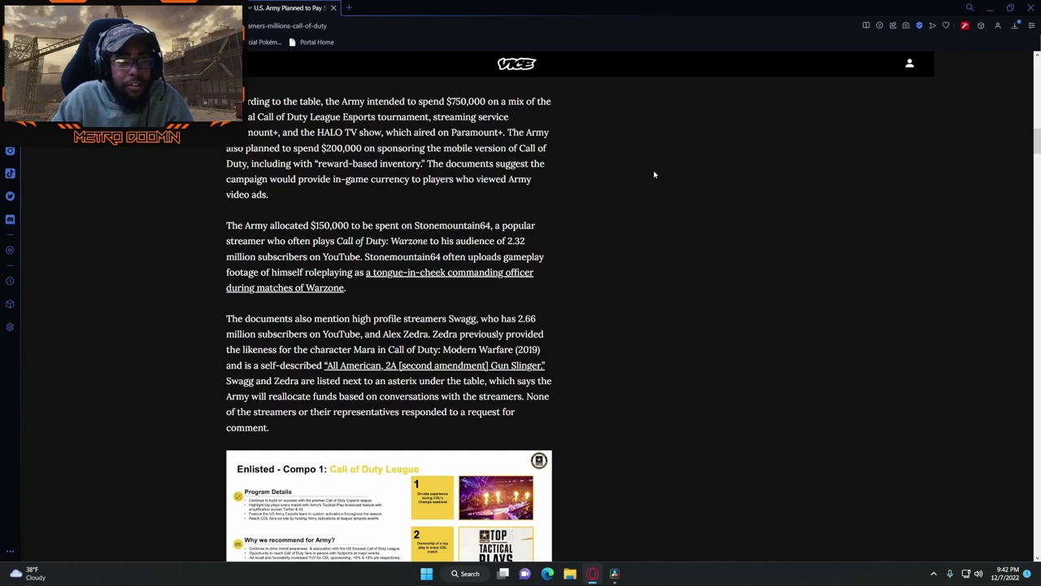
scroll(677, 148, down, 2)
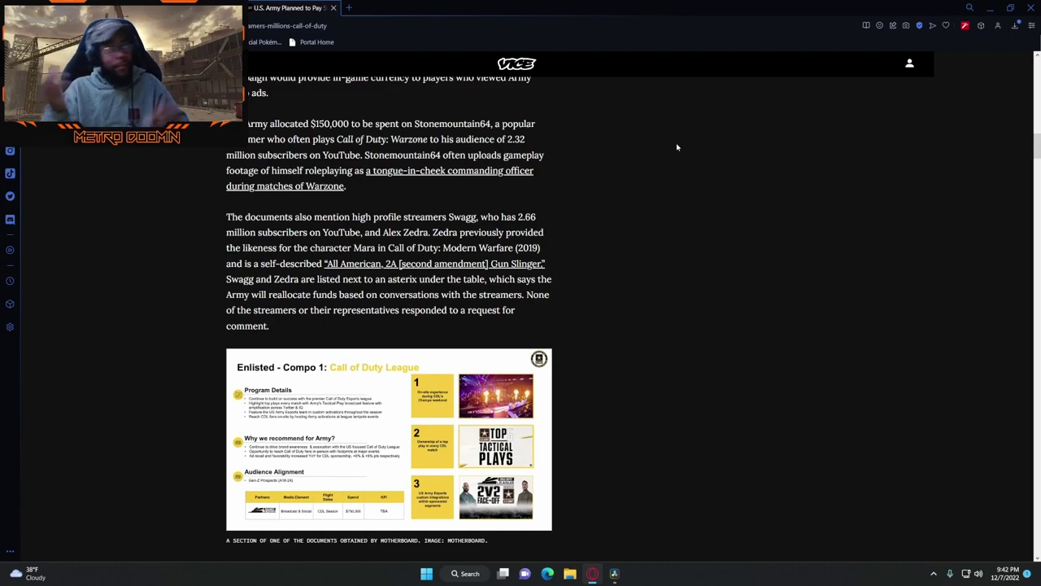
Step: Return the page to normal size and continue to the OpTic Chicago and WWE paragraphs
scroll(677, 147, down, 5)
ctrl+scroll(445, 282, up, 2)
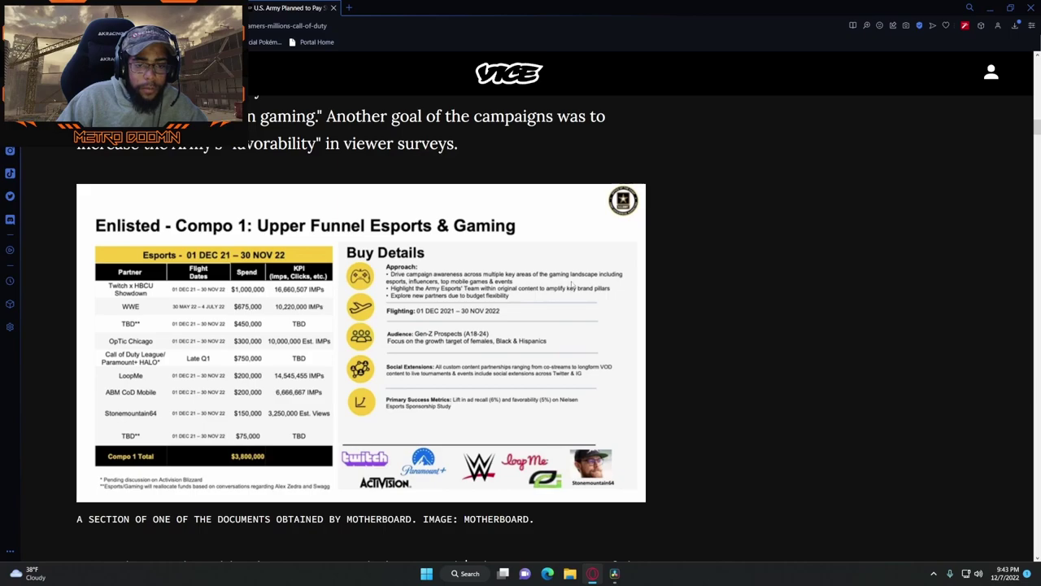
key(ctrl+minus)
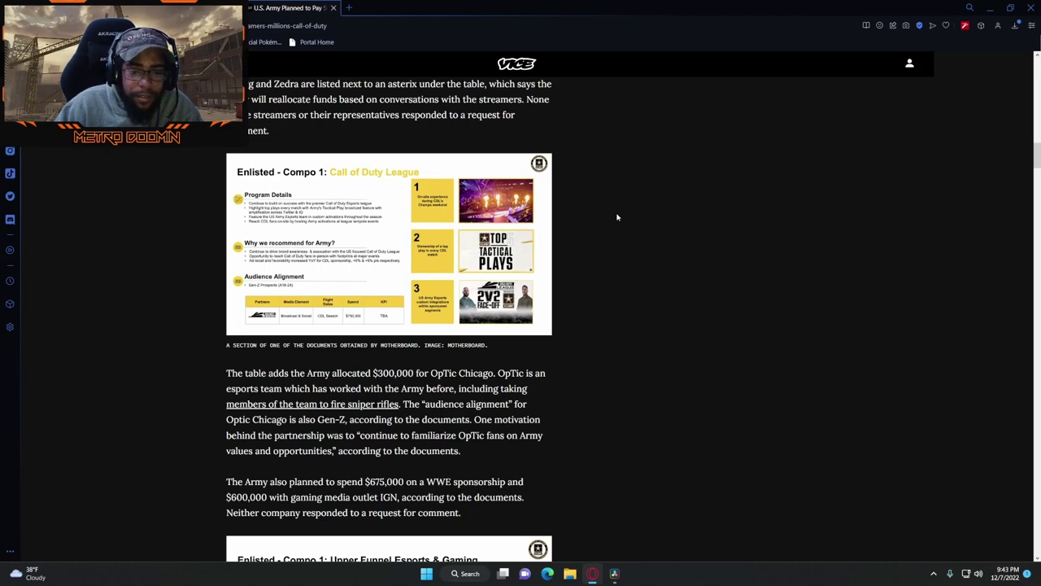
Step: Scroll to the August 2021 email, then back to enlarge the Call of Duty League slide's $750,000 CDL Season table
scroll(616, 217, up, 1)
scroll(617, 215, down, 1)
scroll(617, 212, down, 2)
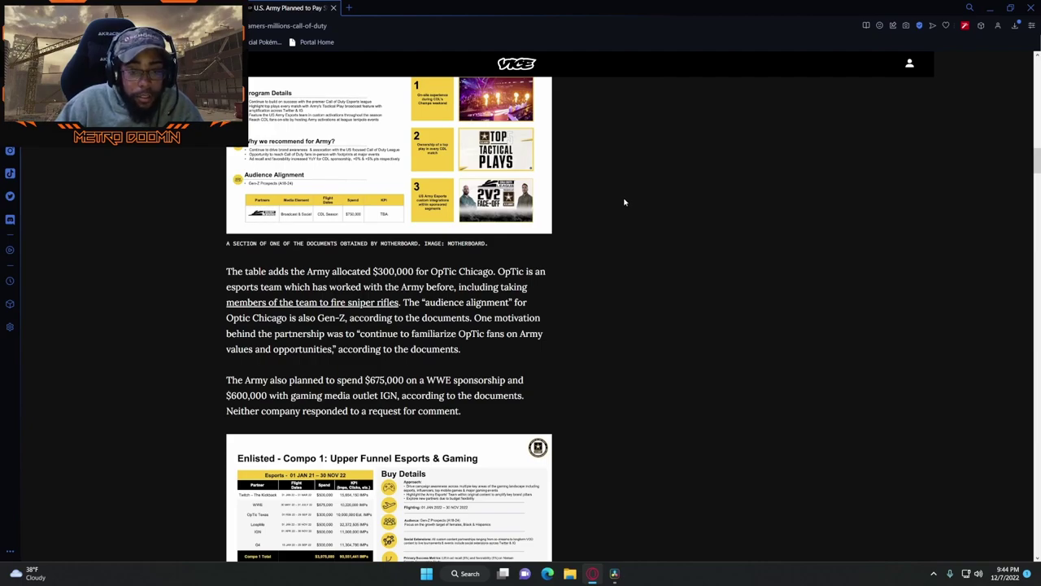
scroll(624, 201, down, 2)
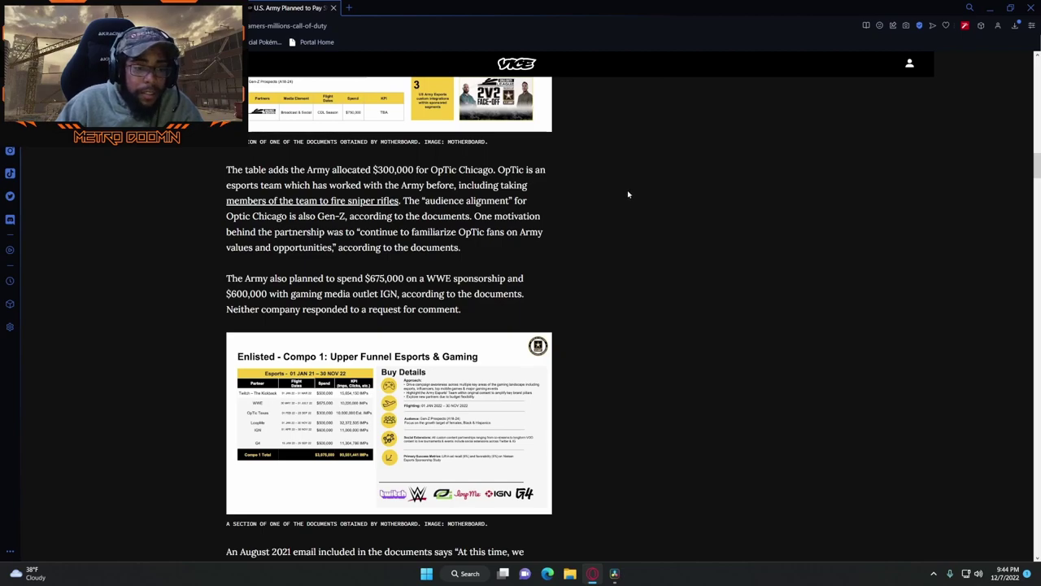
scroll(633, 192, up, 2)
ctrl+scroll(634, 180, up, 4)
scroll(504, 282, down, 1)
scroll(634, 322, down, 2)
Step: Reset page zoom to 100%, showing the OpTic, WWE and IGN paragraphs and Upper Funnel chart
scroll(279, 295, up, 1)
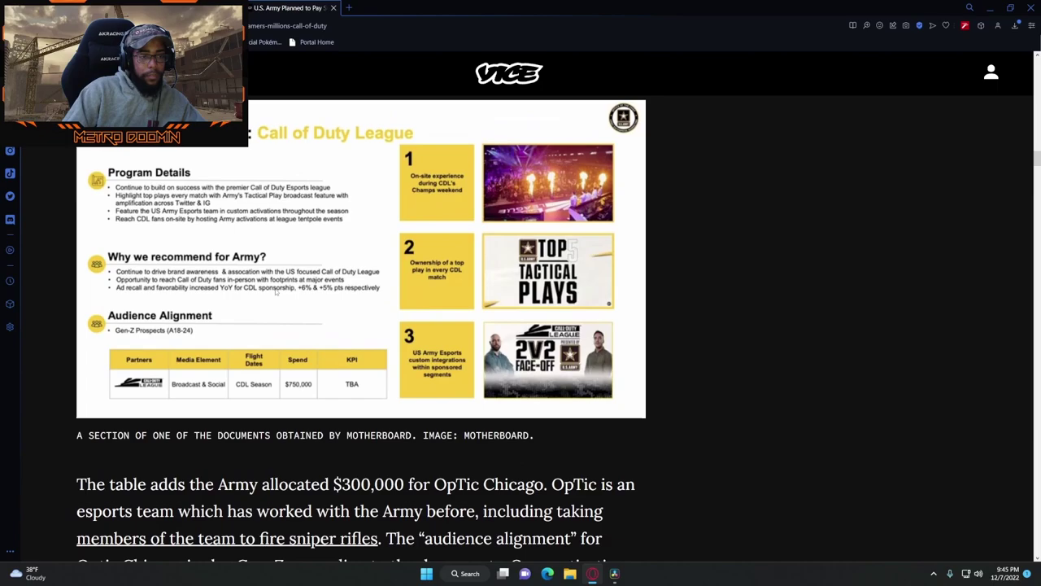
scroll(430, 295, up, 1)
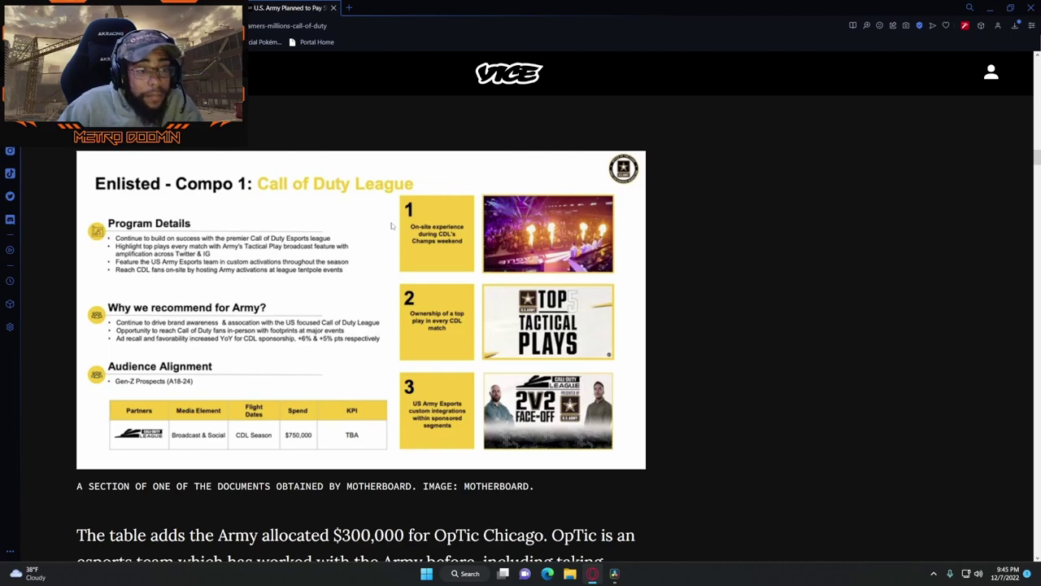
key(ctrl+minus)
key(ctrl+0)
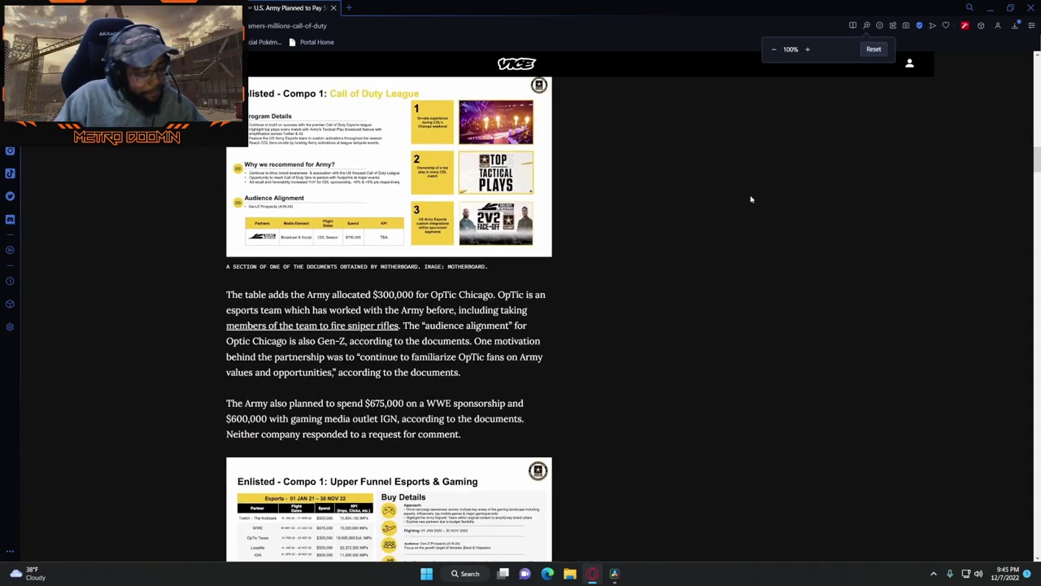
Step: Read past the Army spokesperson statement toward the embedded Army document
scroll(748, 195, down, 3)
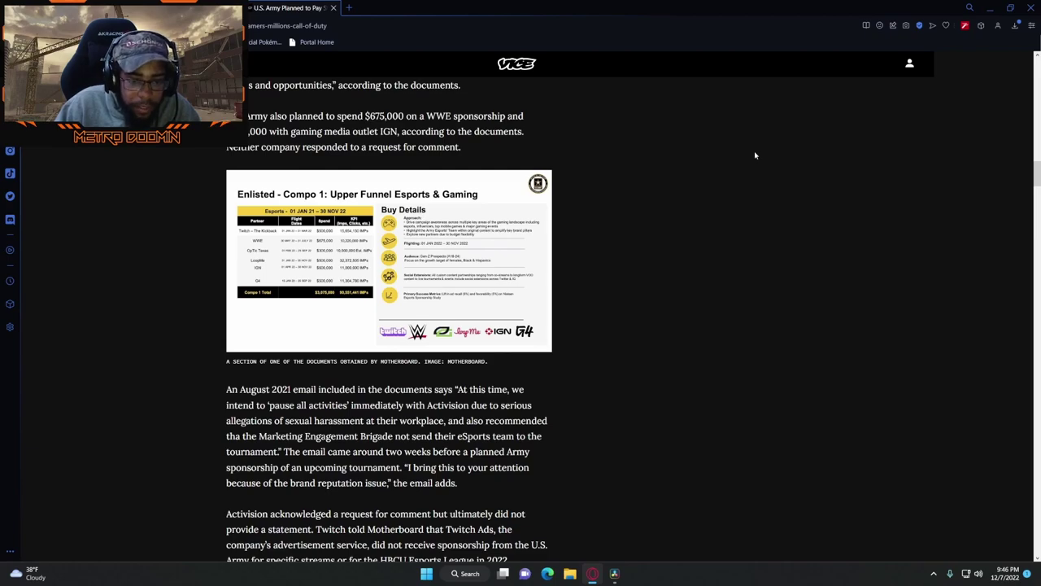
scroll(755, 153, down, 1)
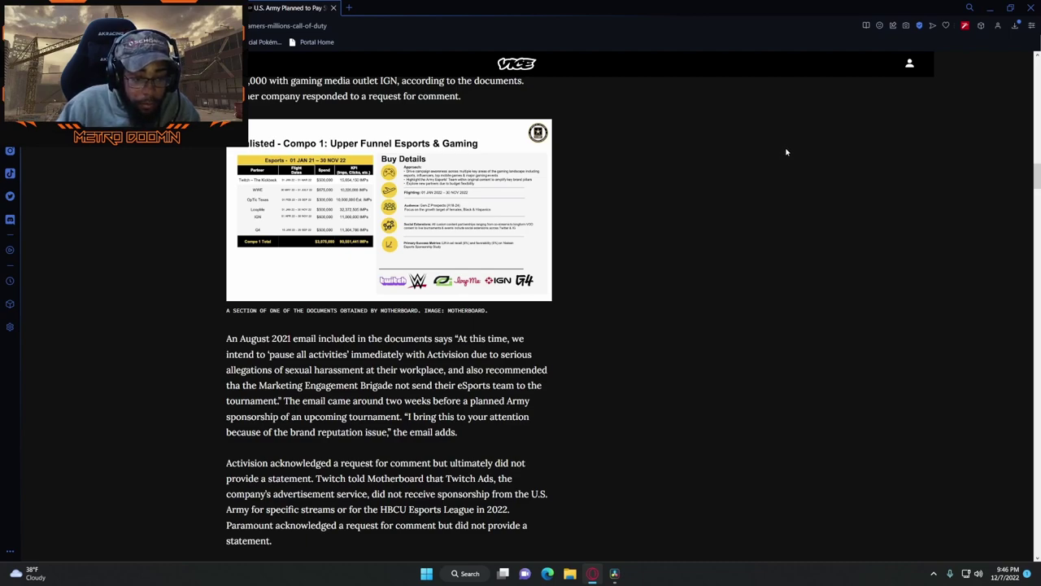
scroll(699, 155, down, 5)
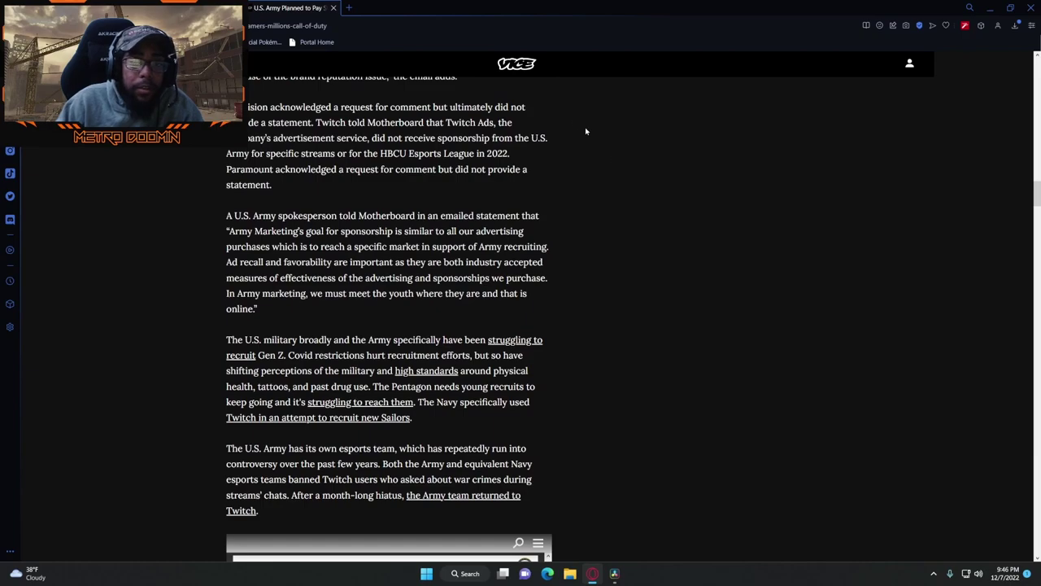
scroll(584, 142, up, 1)
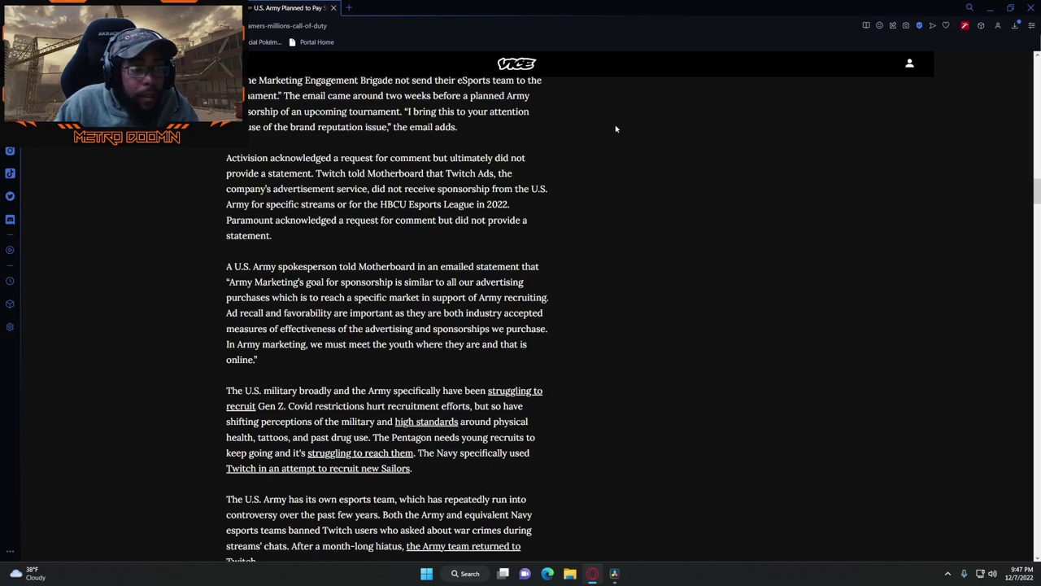
scroll(616, 130, down, 2)
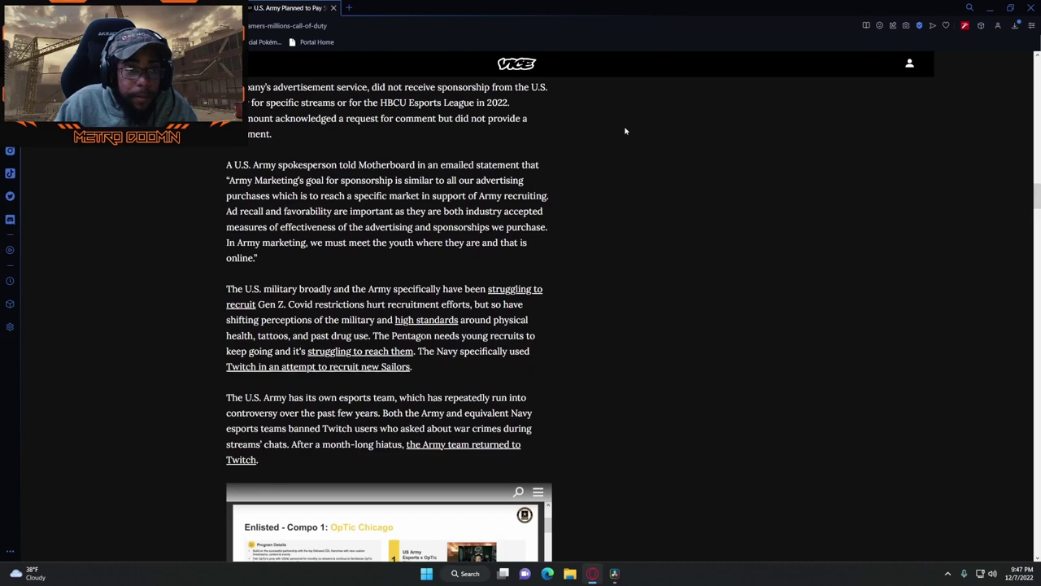
scroll(629, 128, down, 1)
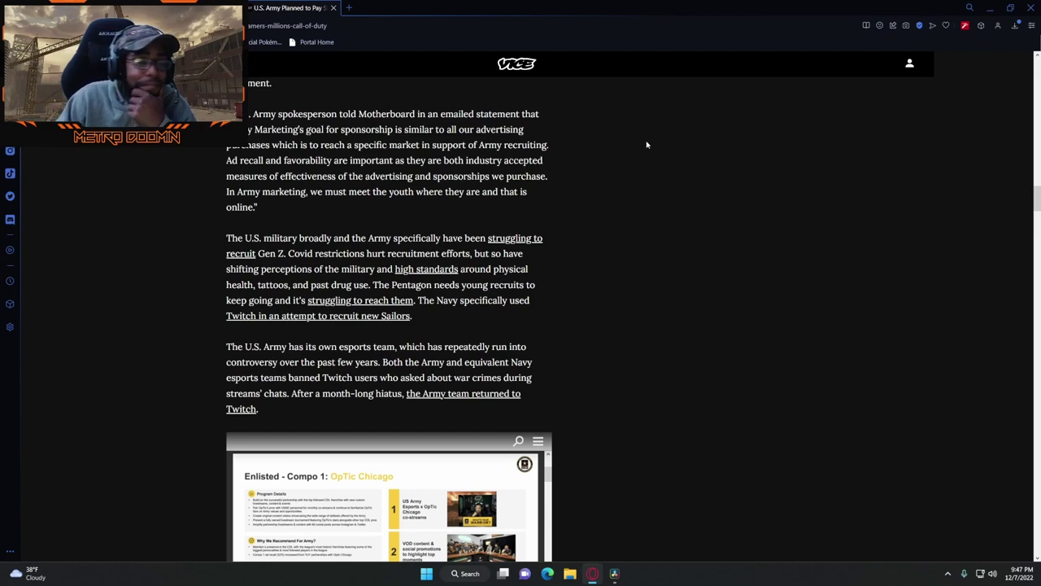
Step: Bring the embedded OpTic Chicago slide into view and open link options for the Navy recruiting article
scroll(651, 148, down, 1)
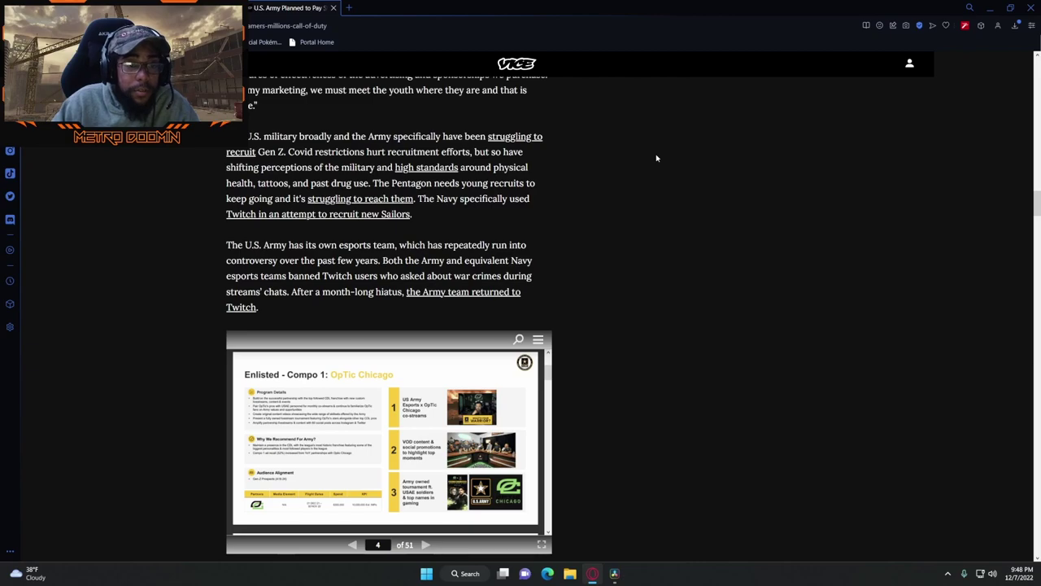
scroll(488, 325, up, 3)
right_click(394, 417)
click(434, 293)
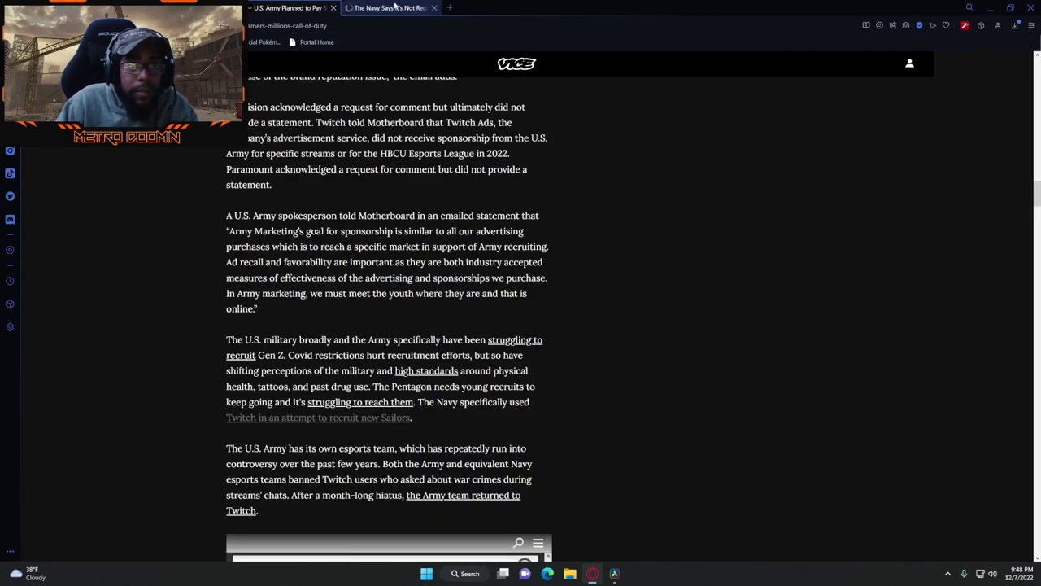
click(395, 7)
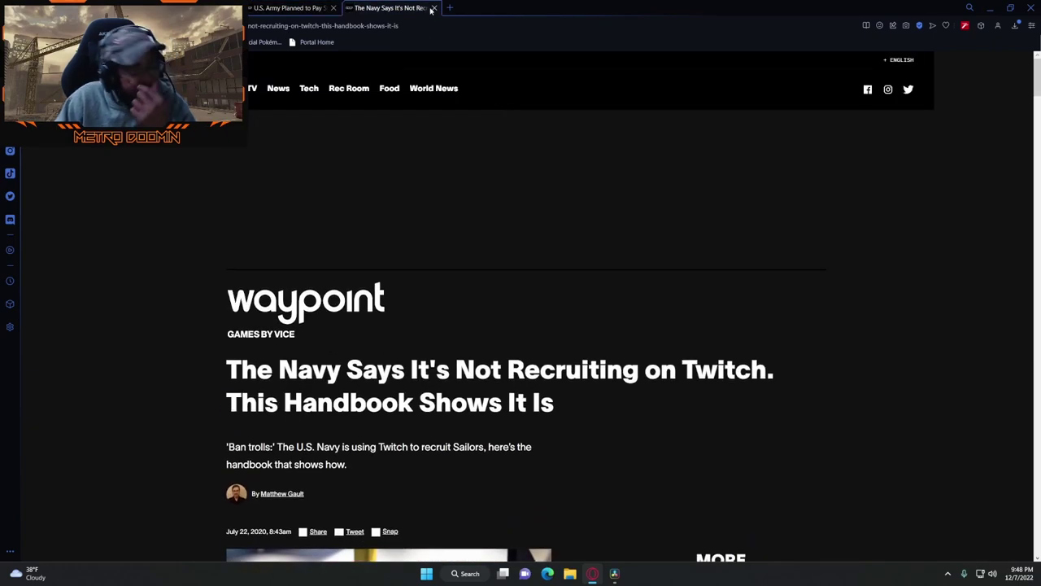
click(434, 8)
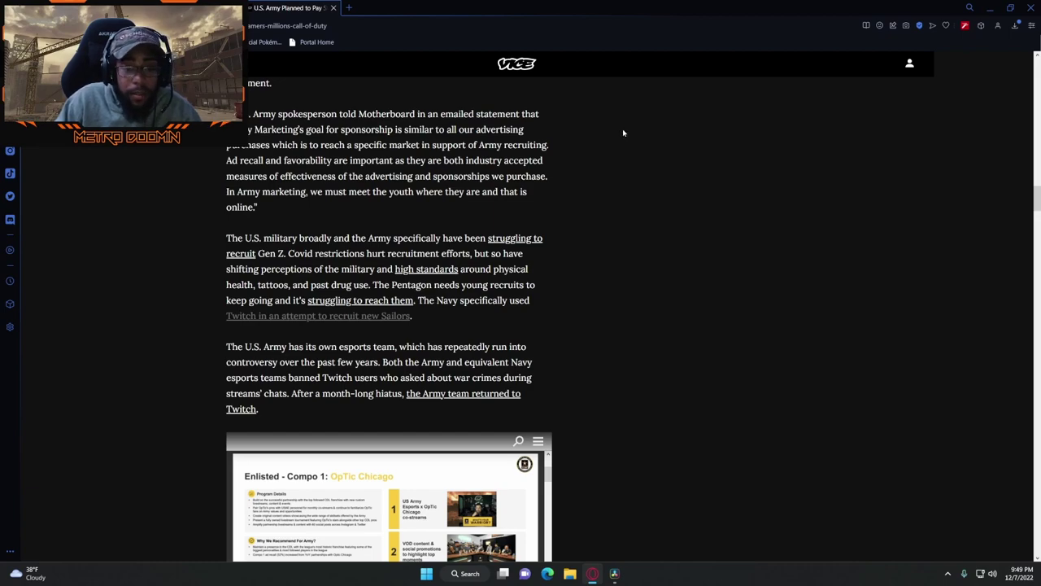
Step: Page through the us-army-call-of-duty document to page 4 of 51, the $300,000 OpTic Chicago slide
scroll(620, 130, down, 1)
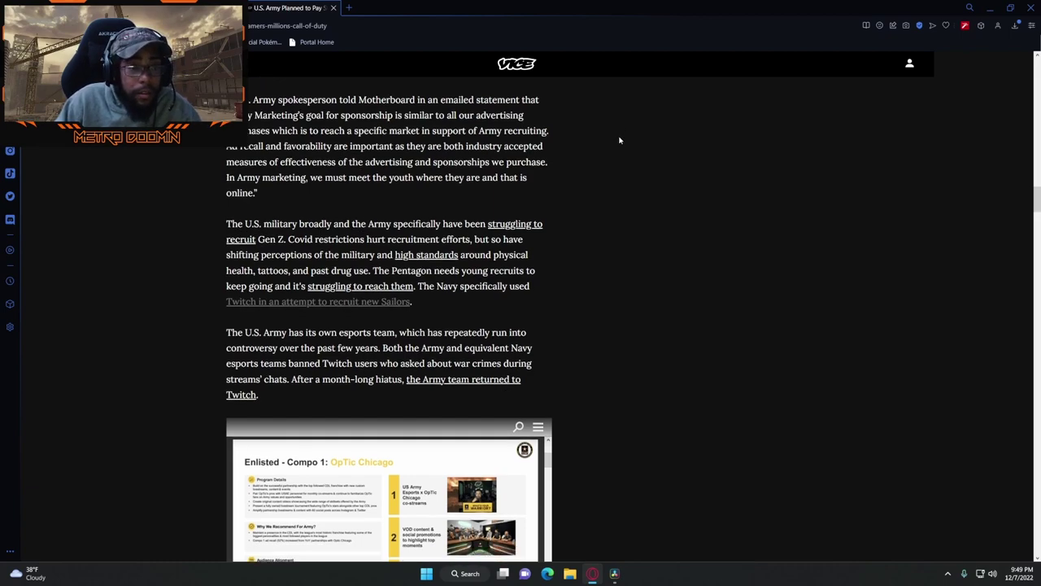
scroll(662, 218, down, 2)
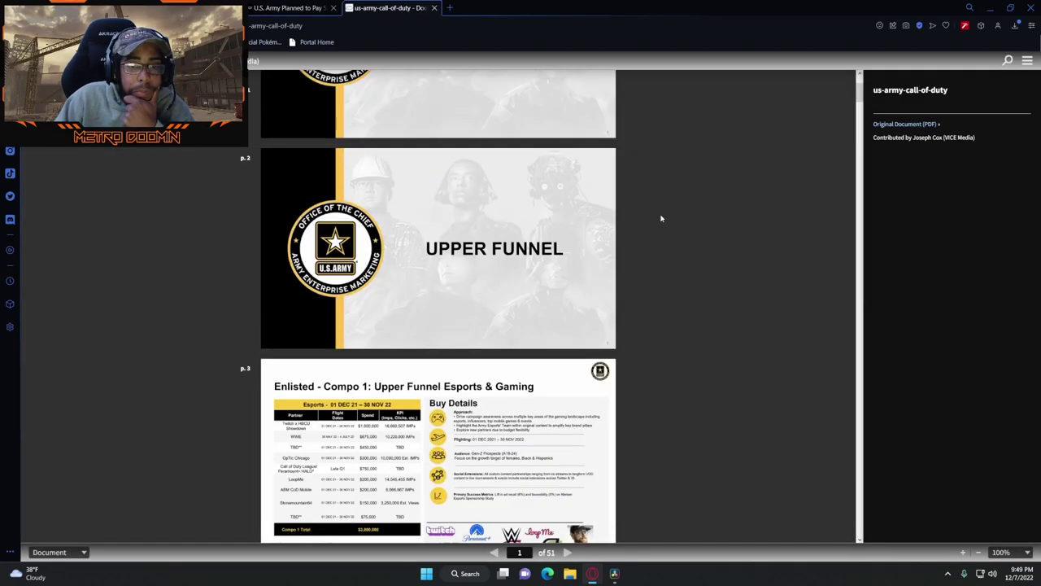
scroll(661, 218, up, 1)
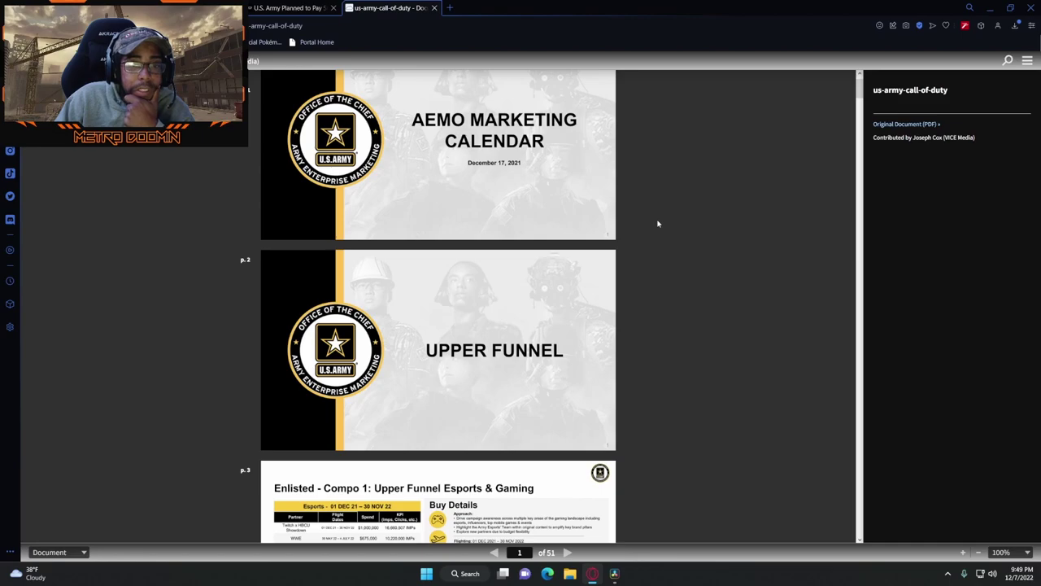
scroll(658, 223, down, 4)
ctrl+scroll(575, 240, up, 5)
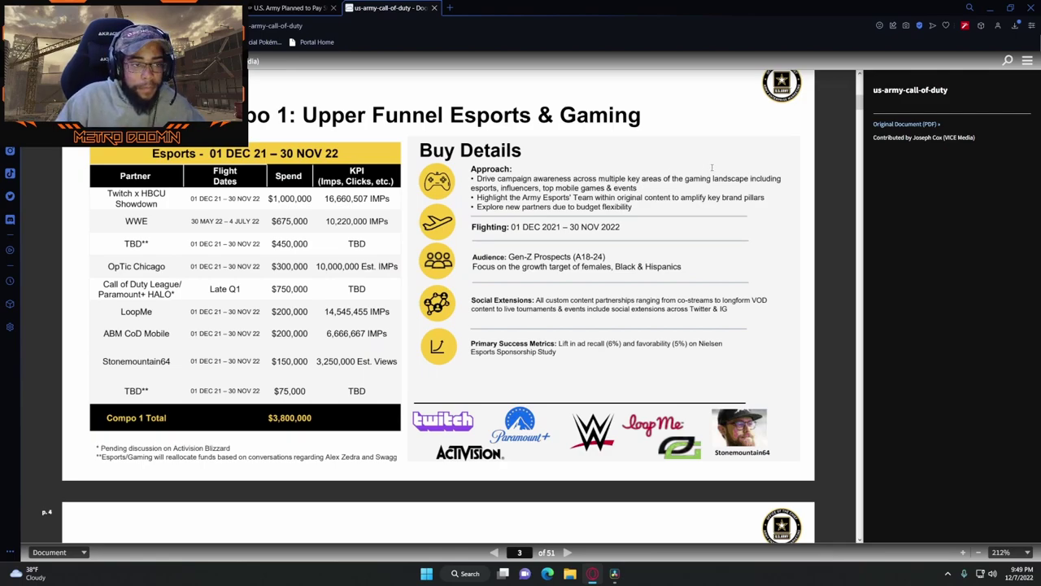
scroll(712, 168, down, 5)
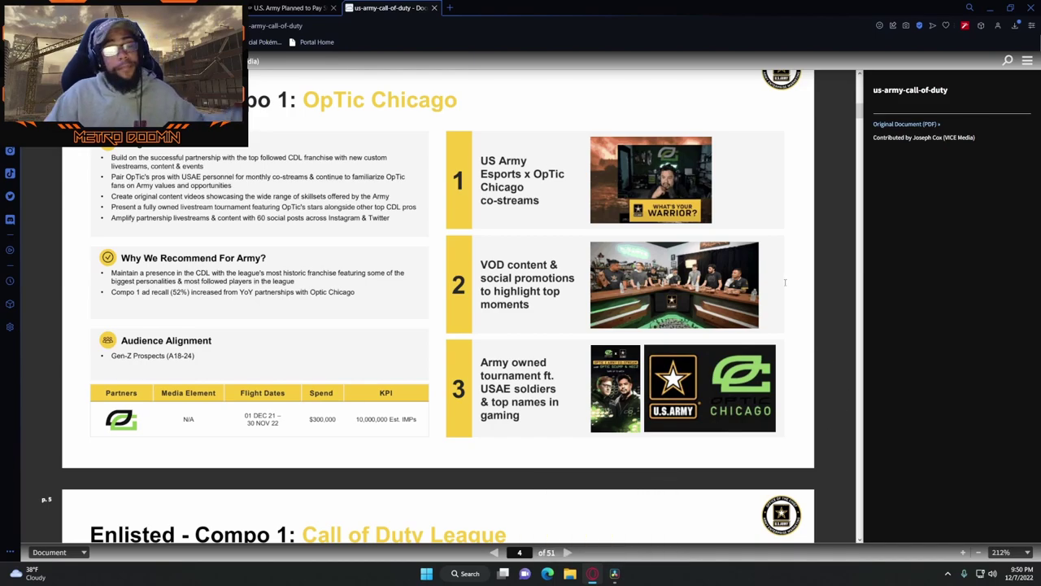